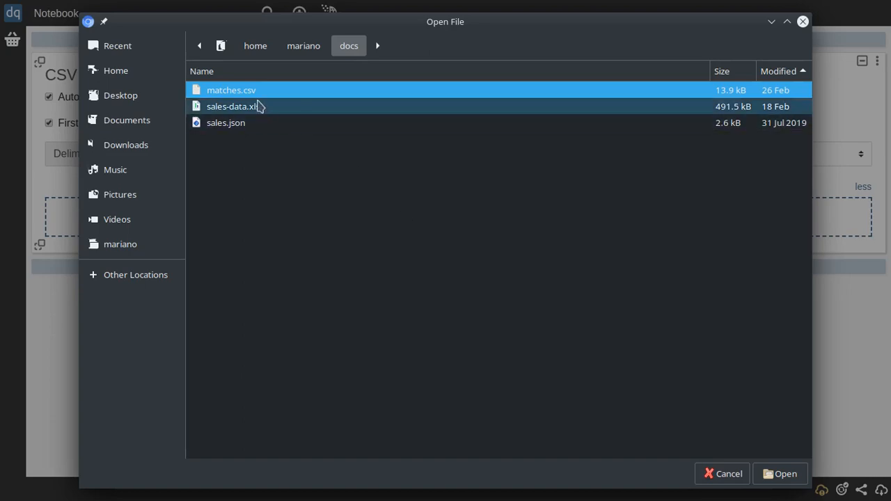
Step: Load matches.csv into the CSV Source cell and insert a Query cell below it
double_click(248, 91)
scroll(529, 146, down, 3)
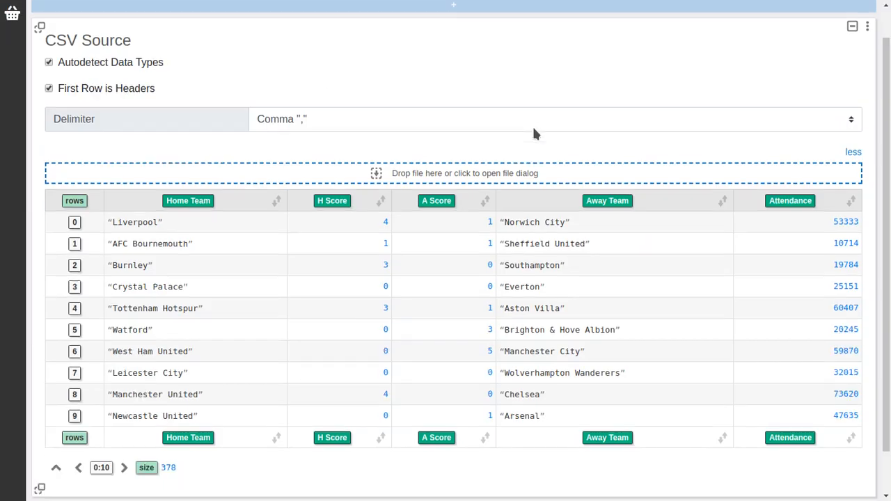
click(477, 464)
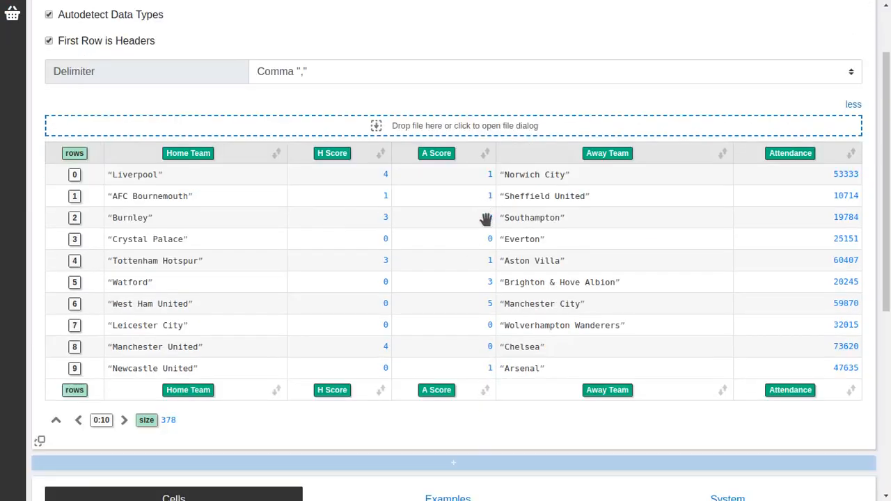
scroll(484, 202, up, 2)
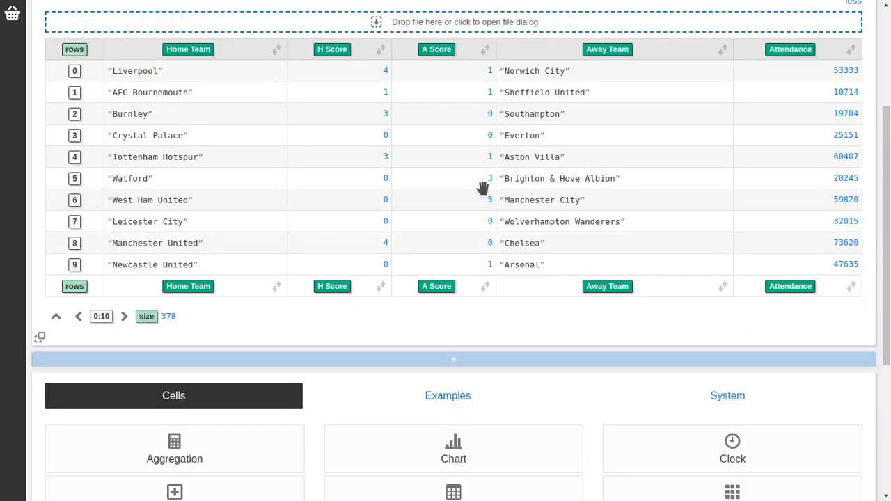
scroll(483, 188, down, 7)
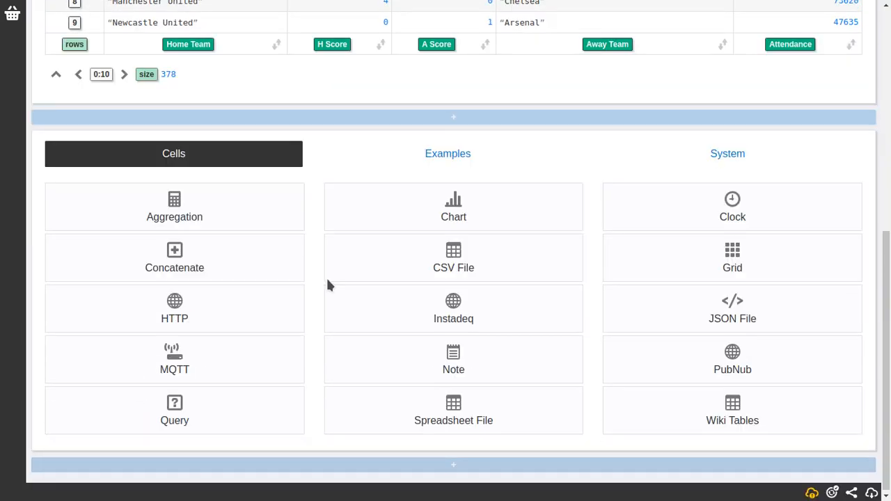
click(240, 396)
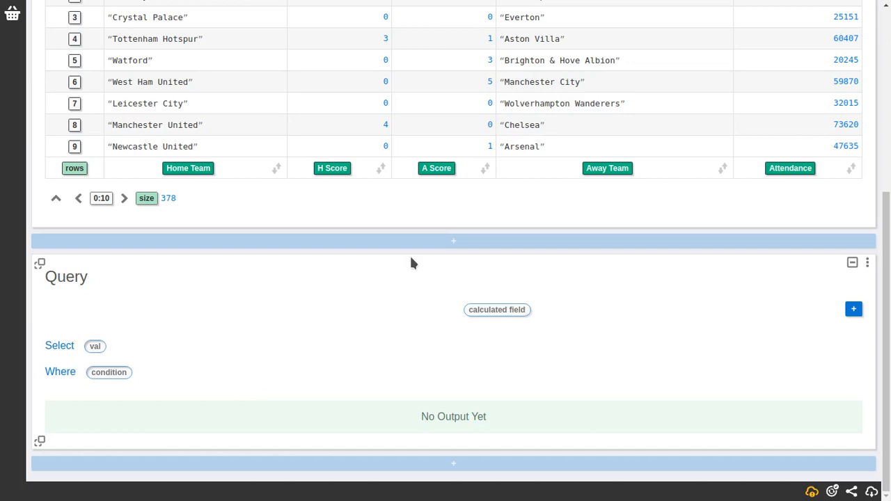
Step: Select the Home Team, Away Team, H Score and A Score columns, in that order, for the Query cell's output
drag(198, 168, 97, 348)
drag(605, 42, 154, 231)
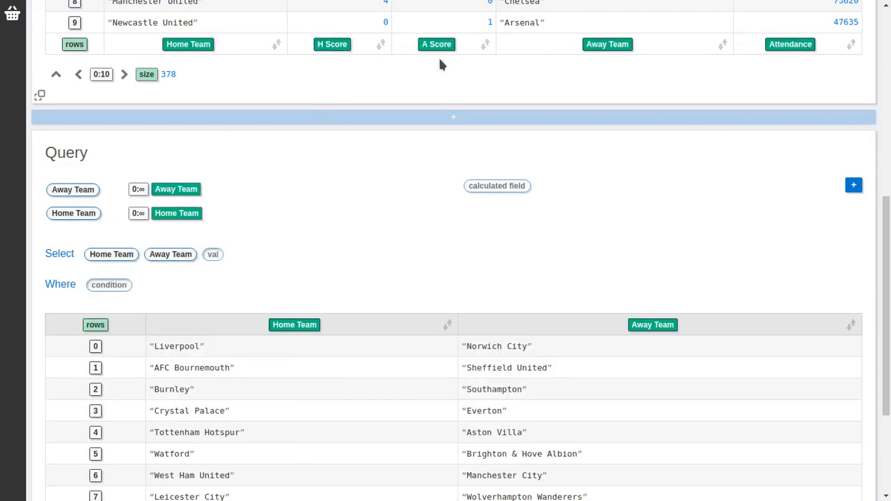
drag(337, 42, 211, 254)
drag(436, 44, 264, 282)
Step: Add a calculated field to the Query cell and name it Goal Diff
click(853, 185)
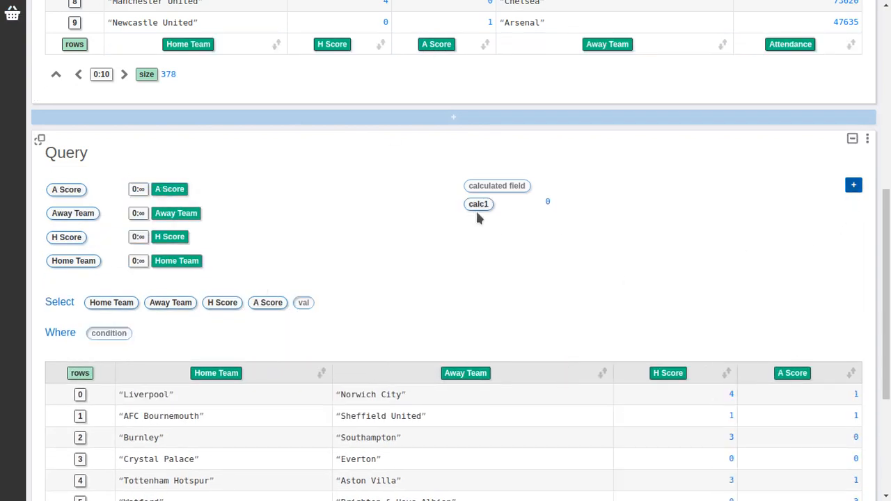
click(478, 207)
click(568, 205)
double_click(569, 205)
text(Gaol Diff)
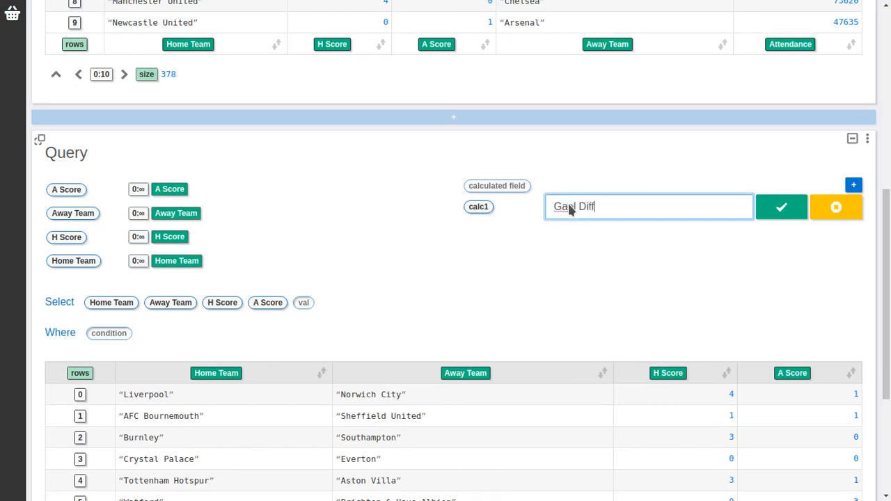
key(Return)
click(498, 209)
click(551, 207)
key(BackSpace)
key(Right)
text(a)
key(Return)
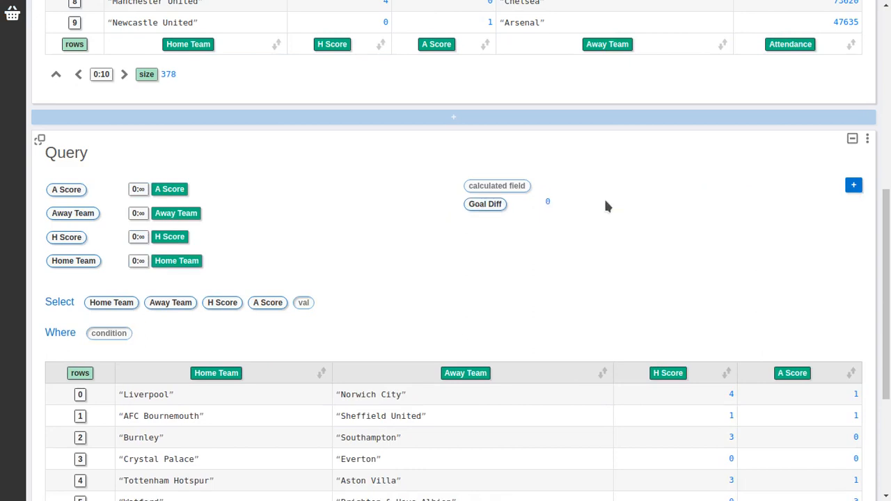
Step: Define the Goal Diff calculated field as H Score minus A Score
click(547, 204)
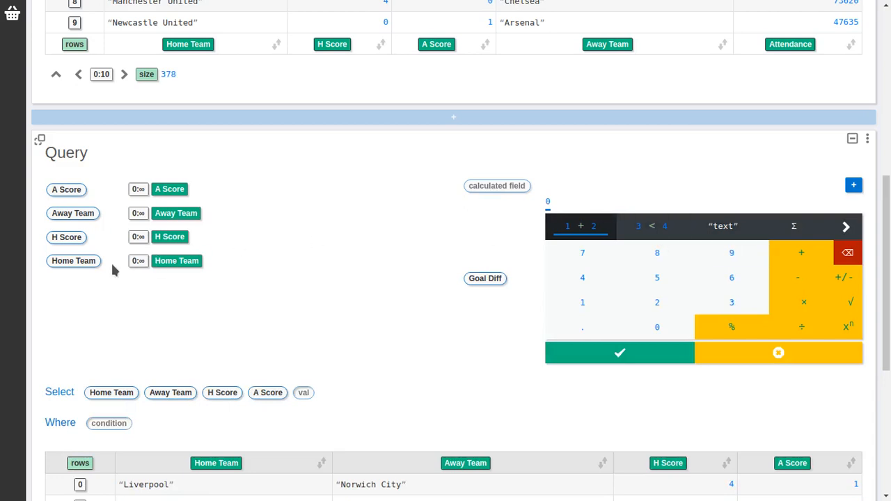
drag(69, 238, 550, 203)
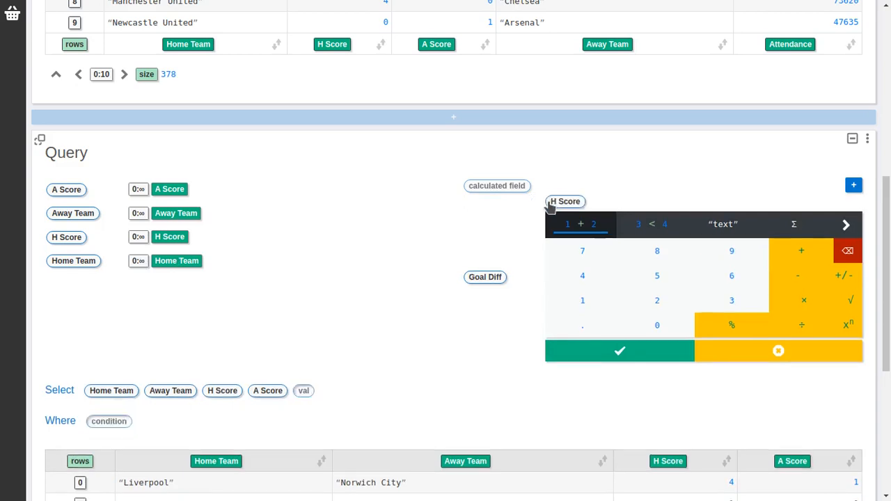
click(790, 278)
click(62, 215)
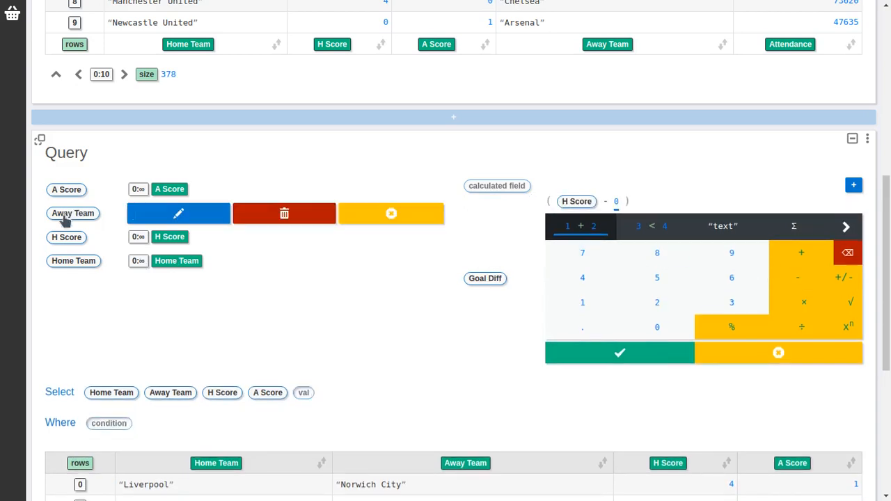
click(412, 217)
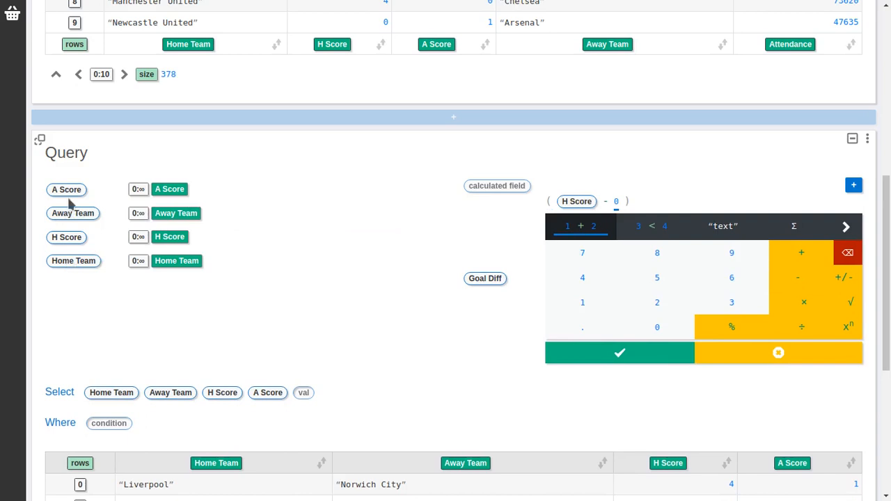
drag(69, 194, 615, 201)
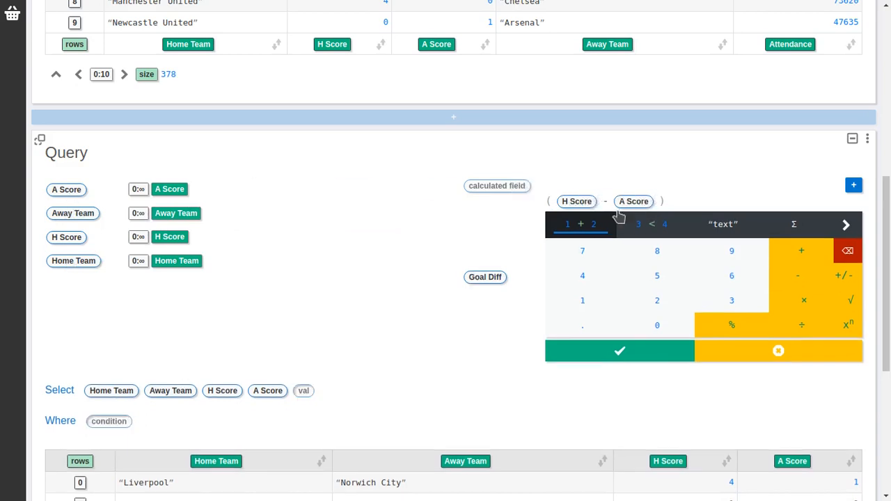
click(620, 352)
Step: Add Goal Diff to the query's selected columns and sort the results by it in descending order
drag(488, 206, 305, 303)
scroll(438, 202, down, 2)
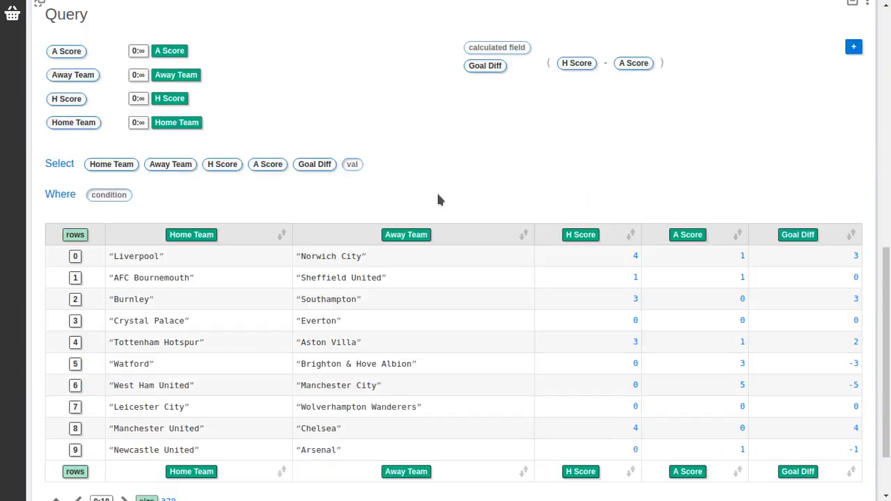
scroll(683, 146, down, 1)
click(851, 155)
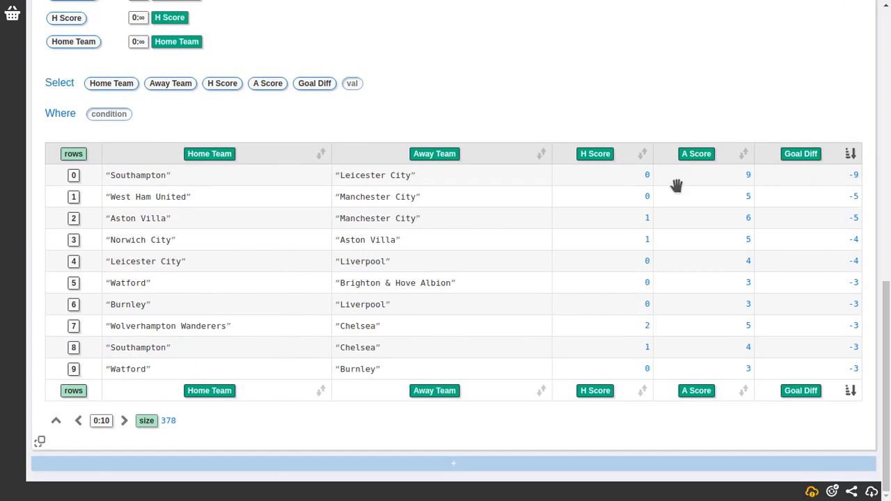
click(852, 154)
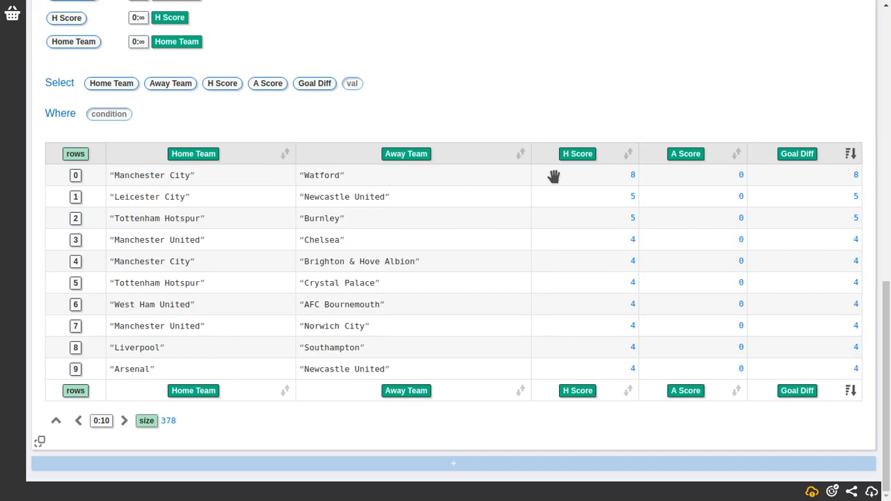
Step: Insert a Concatenate cell below the Query cell
click(478, 465)
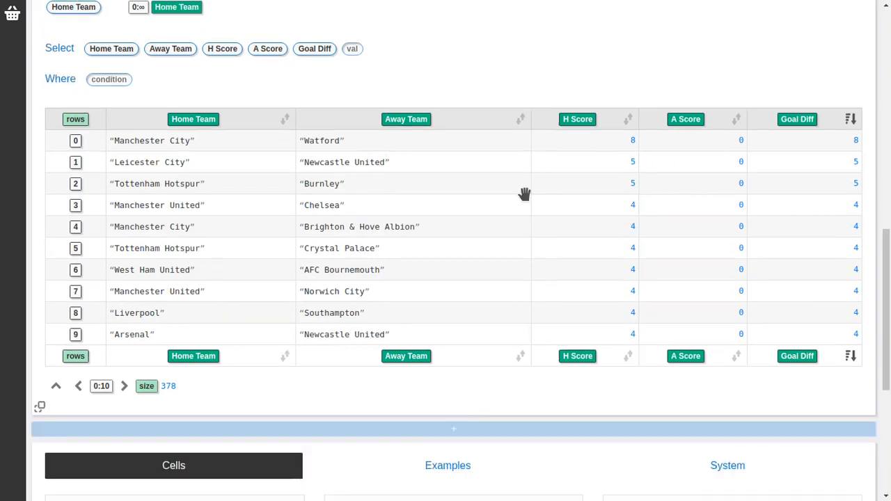
scroll(524, 195, down, 2)
scroll(524, 195, up, 3)
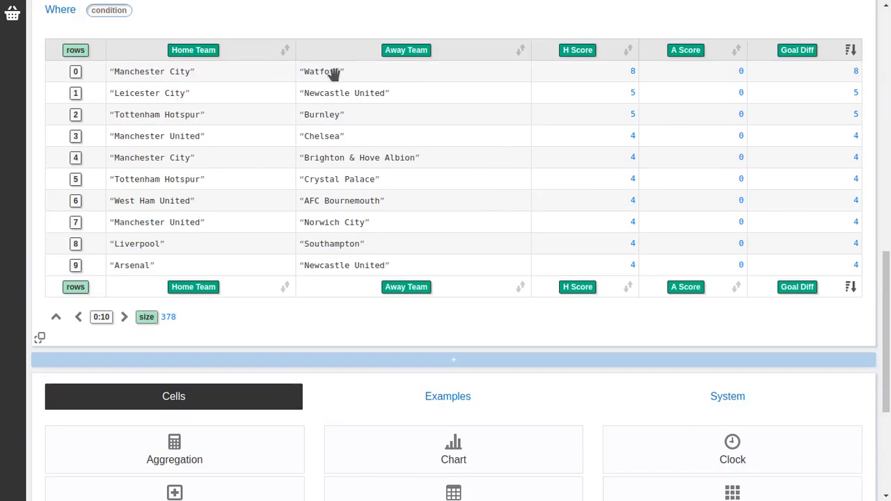
scroll(440, 94, down, 2)
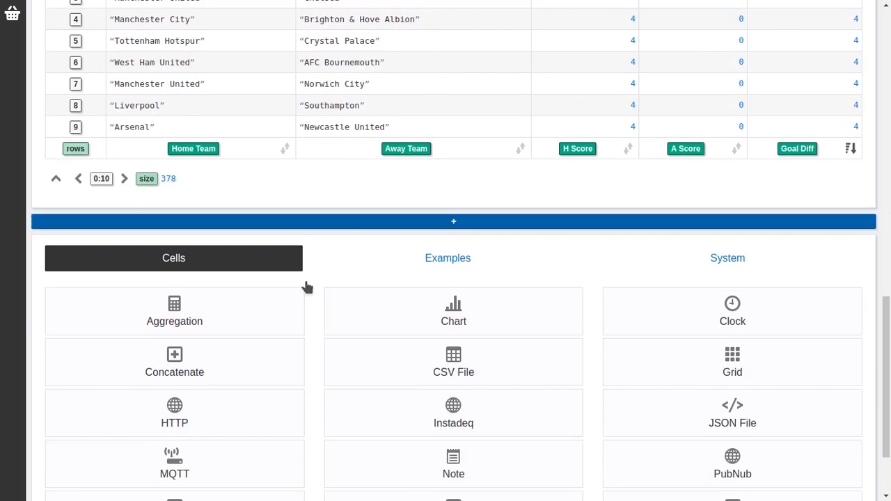
click(240, 366)
Step: Select the query result's Home Team and Goal Diff columns in the Concatenate cell
scroll(380, 289, up, 1)
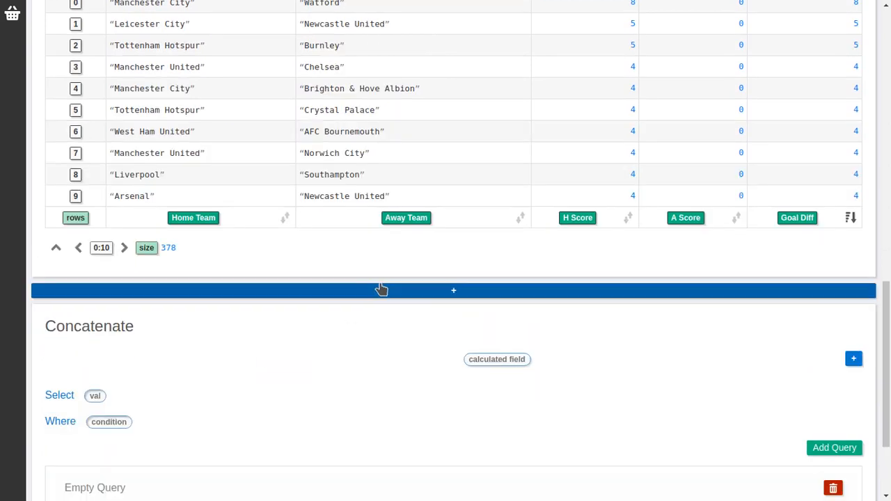
scroll(380, 289, up, 1)
scroll(386, 313, down, 2)
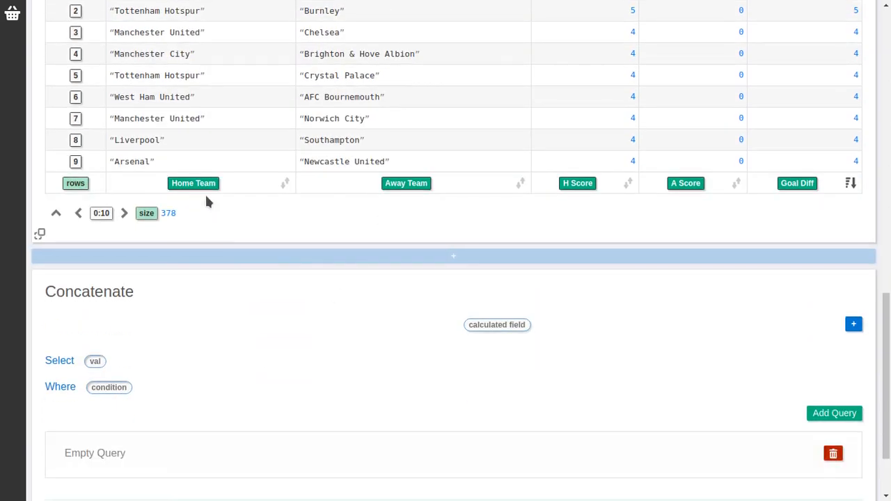
drag(204, 184, 95, 362)
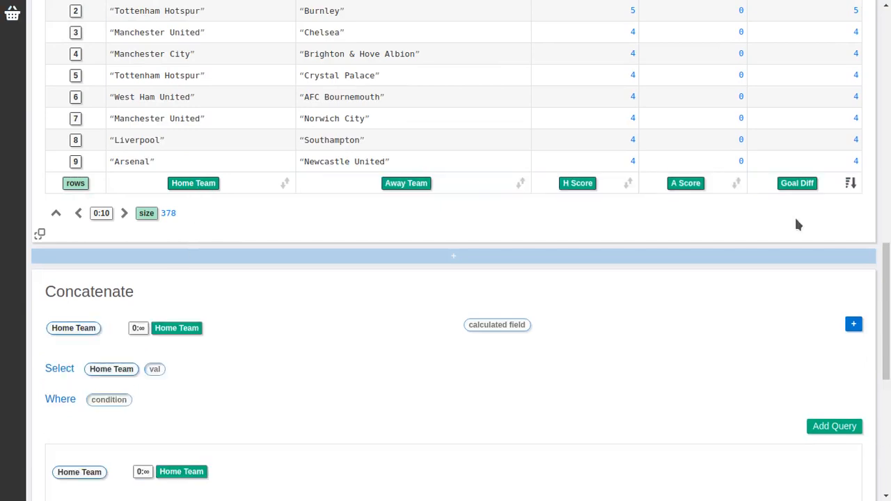
drag(797, 183, 155, 377)
Step: Map the Away Team column to the Home Team field in the Concatenate cell's second query
scroll(504, 332, down, 2)
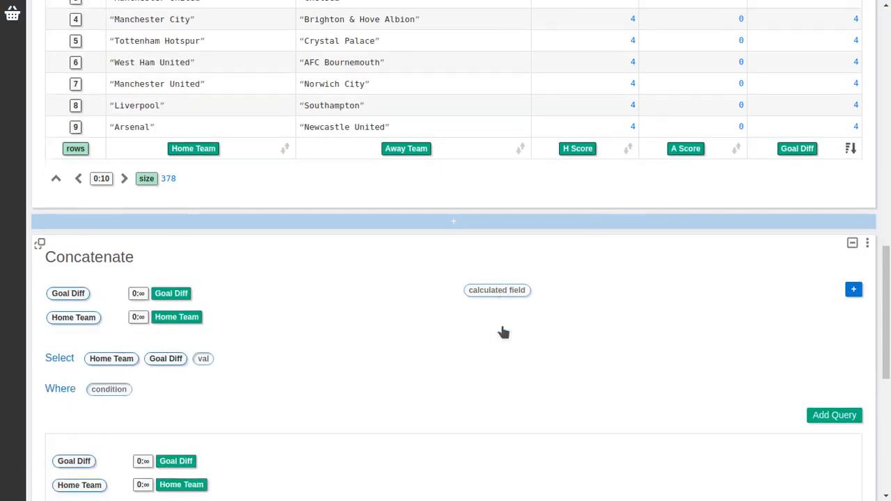
drag(410, 43, 248, 381)
scroll(588, 229, up, 3)
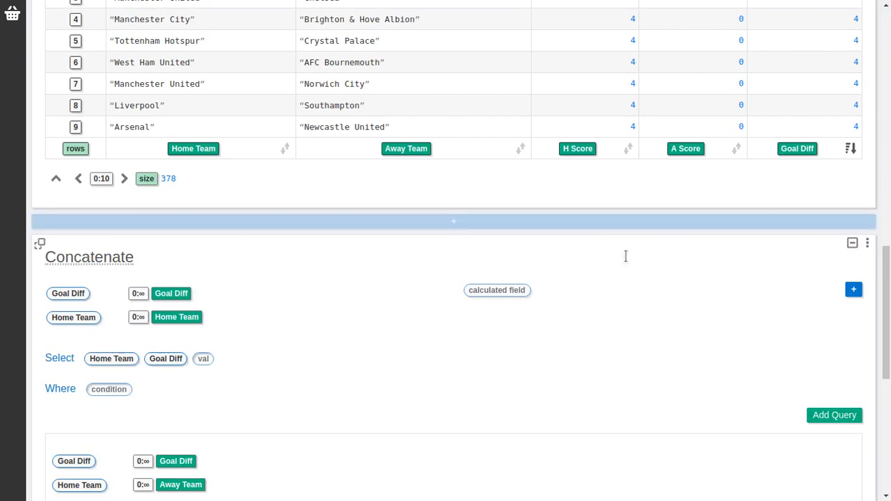
Step: Add a calculated field to the Concatenate cell and name it Diff
scroll(625, 256, down, 2)
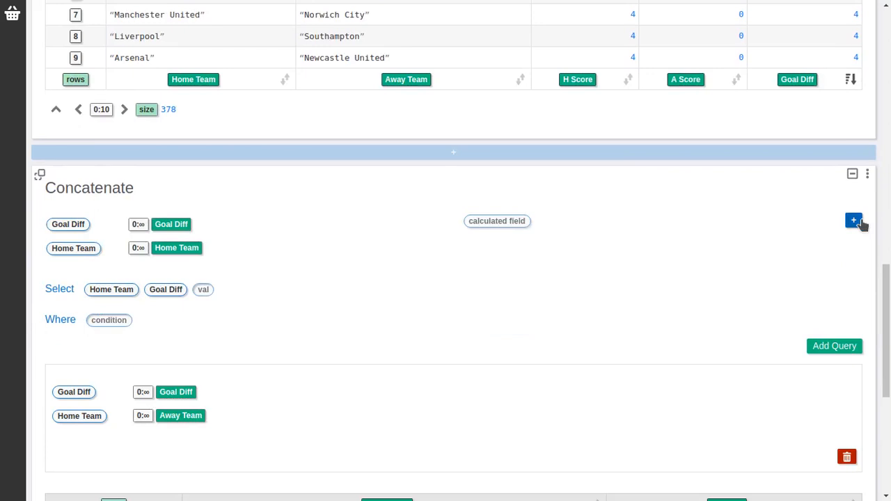
click(854, 221)
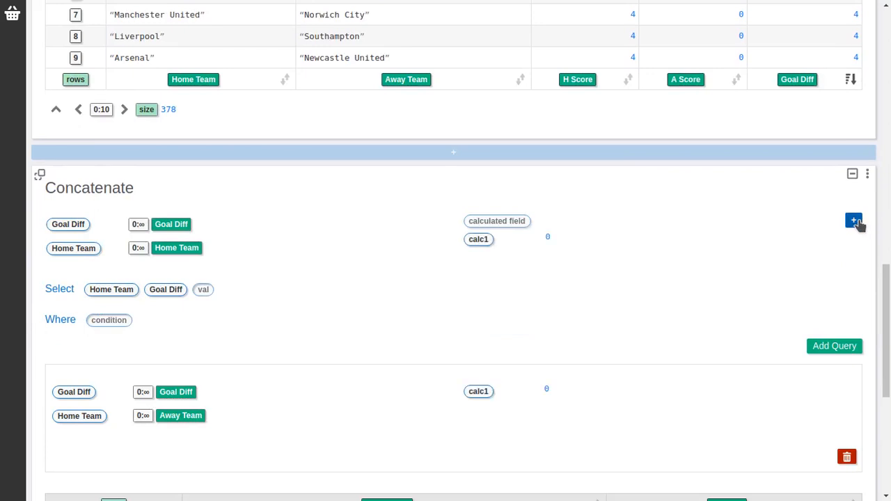
click(478, 245)
click(613, 243)
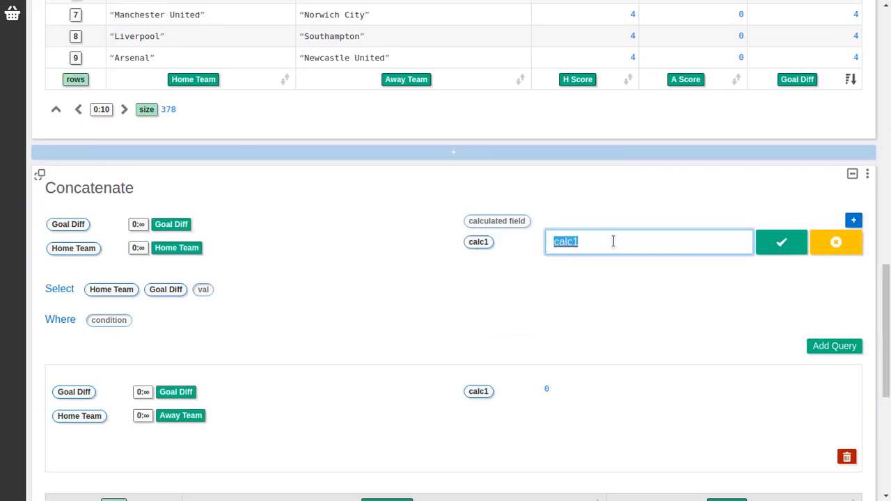
text(Diff)
key(Return)
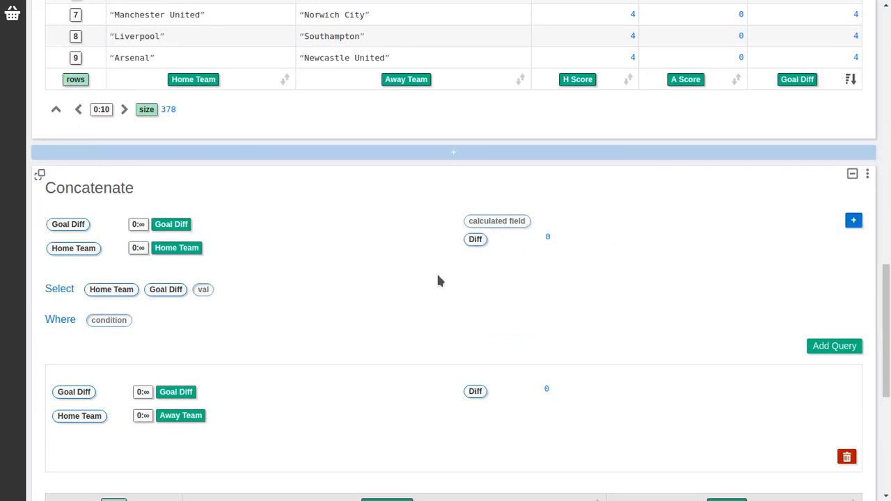
Step: Set the Diff field to Goal Diff in the Concatenate cell's first query
click(548, 237)
drag(87, 226, 550, 238)
scroll(541, 337, down, 2)
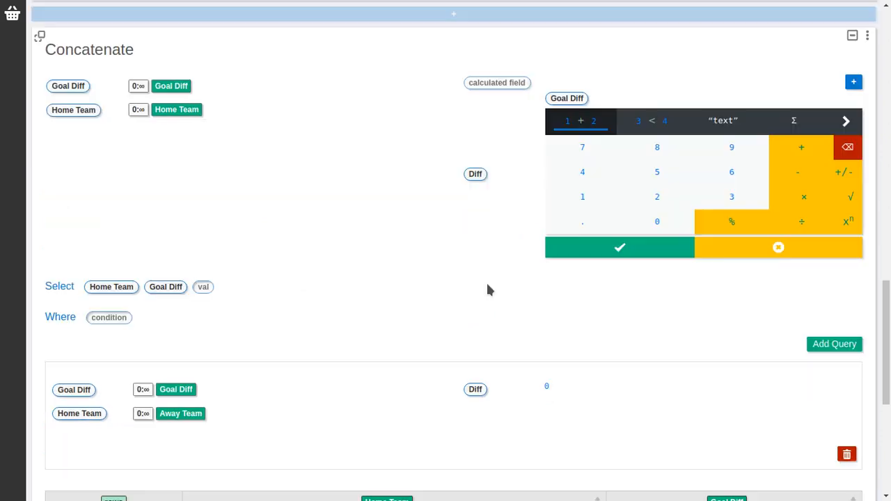
click(568, 360)
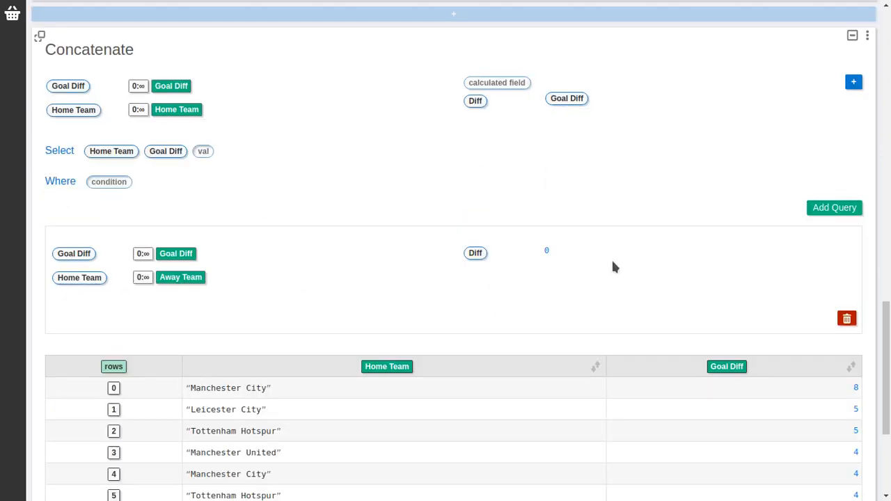
Step: Set the Diff field to the negative of Goal Diff in the Concatenate cell's second query
click(547, 252)
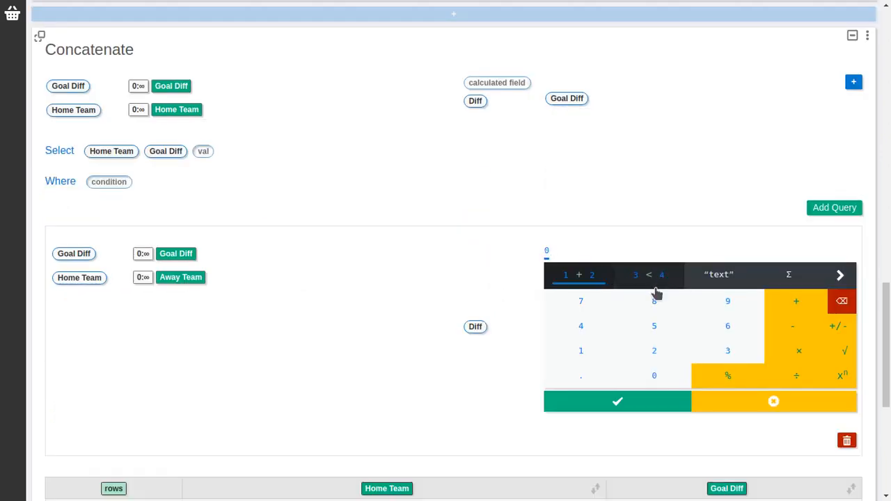
drag(72, 258, 549, 256)
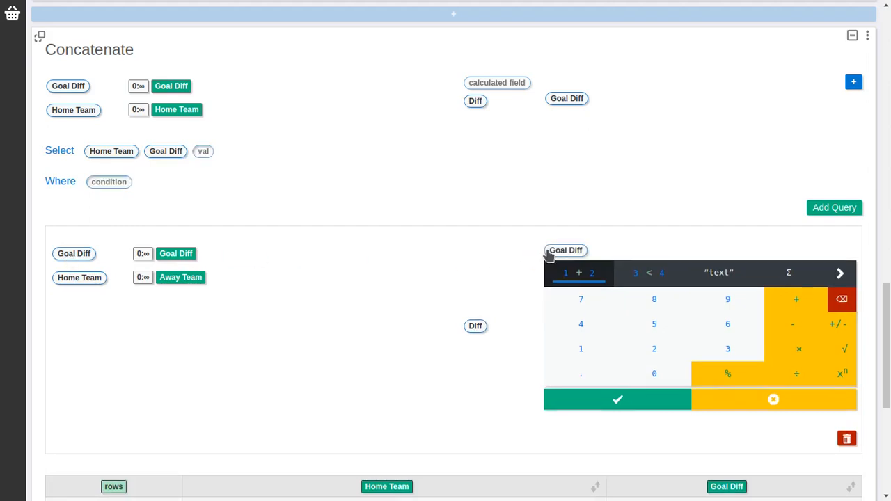
scroll(491, 204, up, 3)
drag(403, 49, 185, 384)
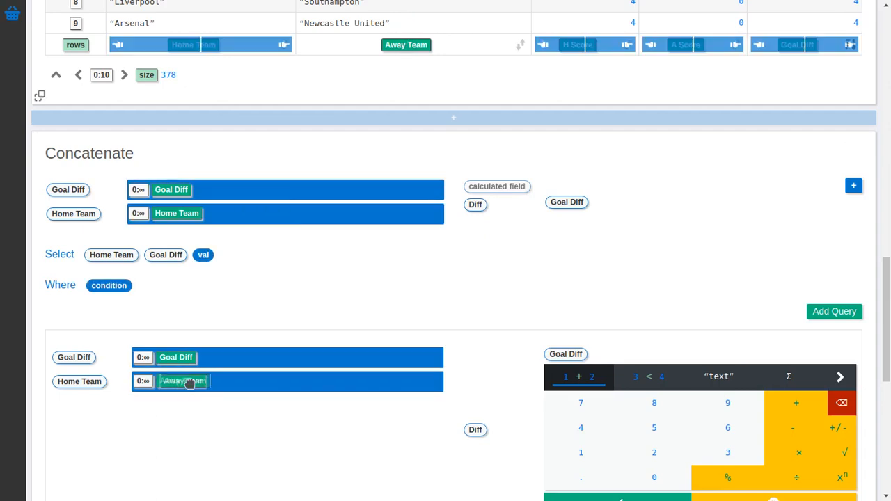
scroll(708, 386, down, 3)
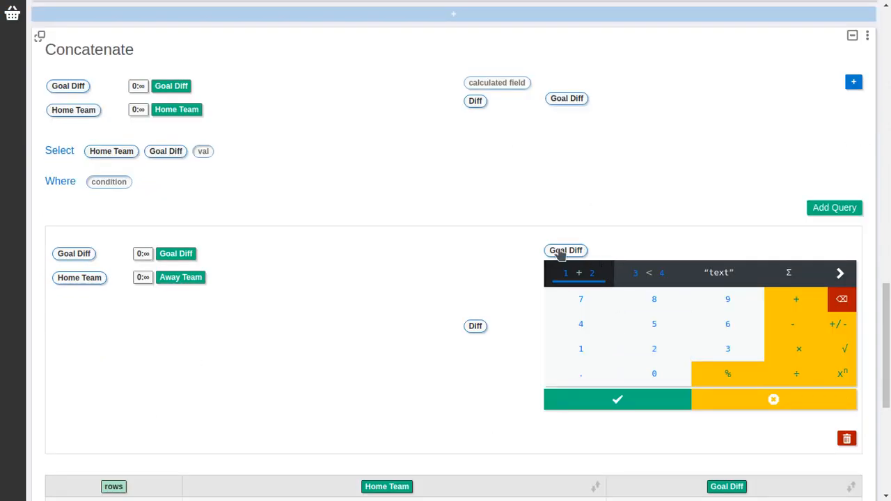
click(649, 275)
click(574, 279)
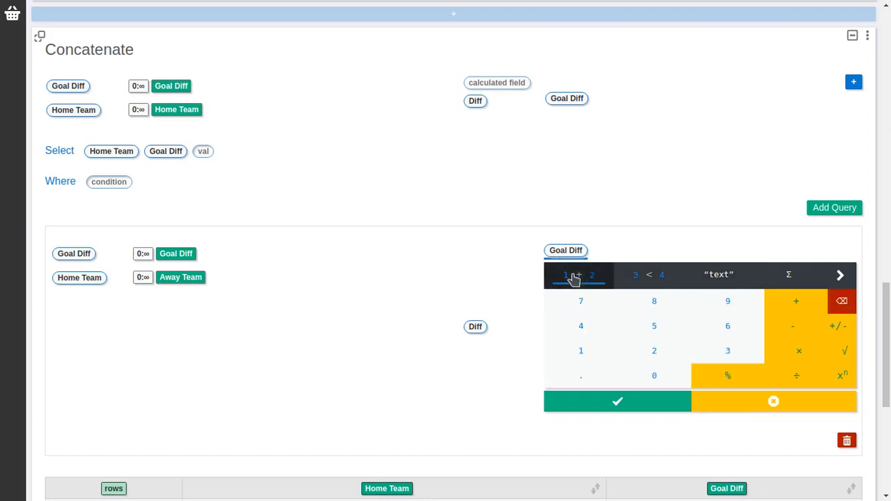
click(797, 327)
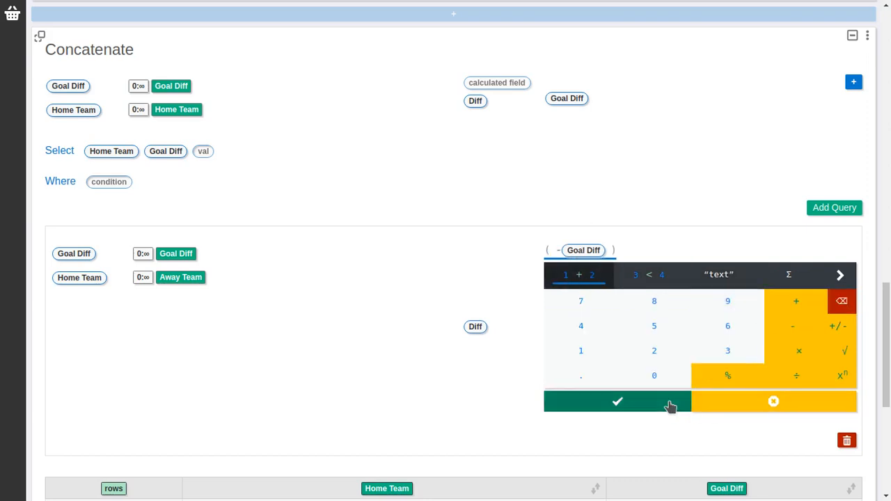
click(668, 402)
scroll(658, 227, down, 1)
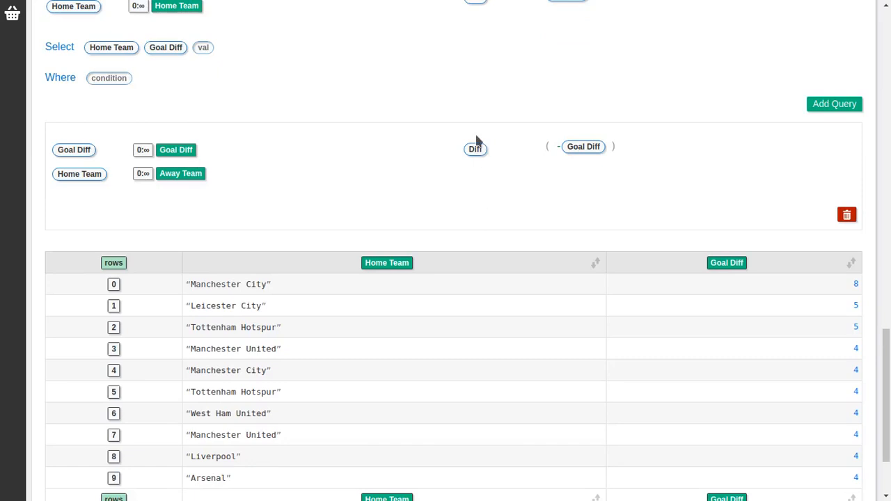
Step: Add the Diff field to the Concatenate cell's selected values
scroll(472, 162, up, 3)
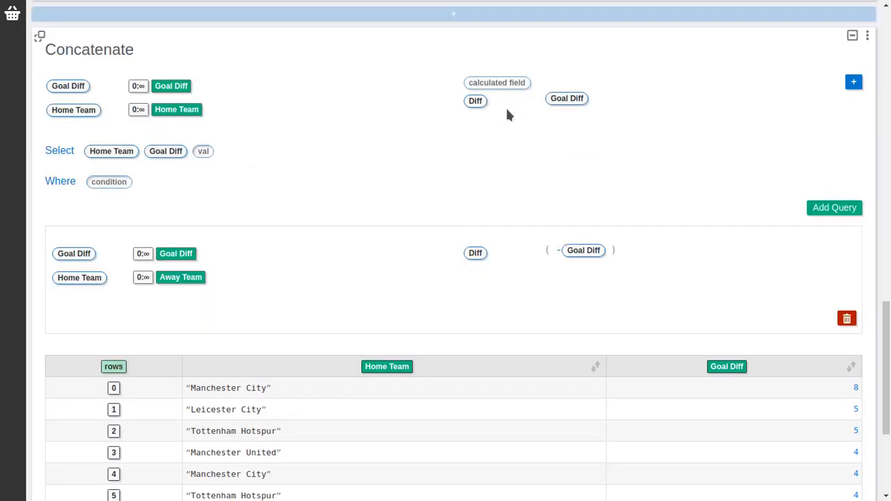
drag(476, 101, 208, 155)
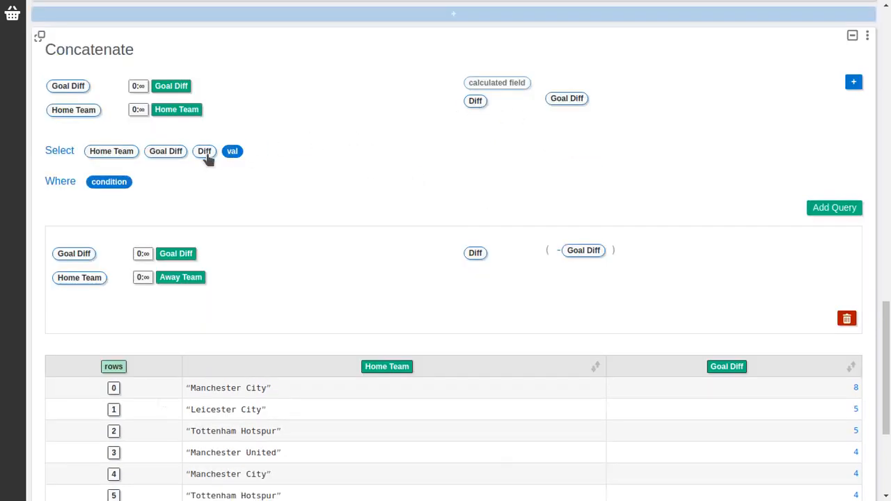
scroll(467, 117, down, 5)
scroll(465, 116, down, 1)
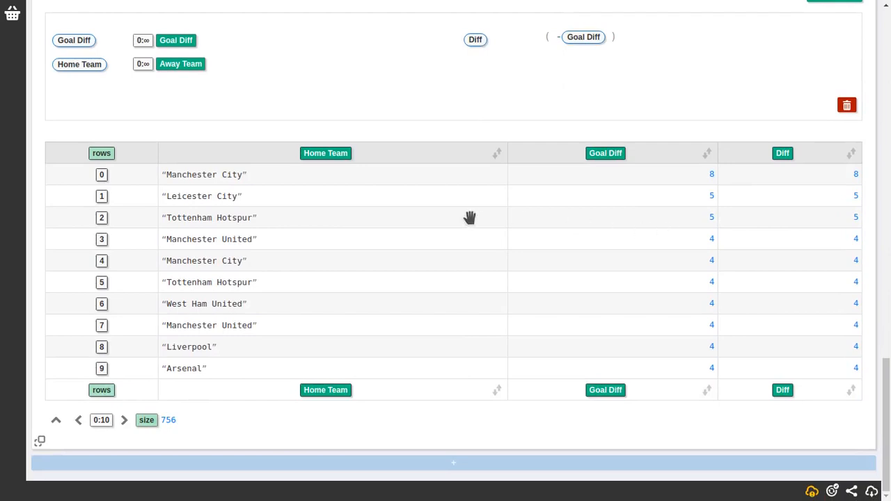
Step: Add an Aggregation cell below the Concatenate cell and select the Sum of the Diff column
click(438, 462)
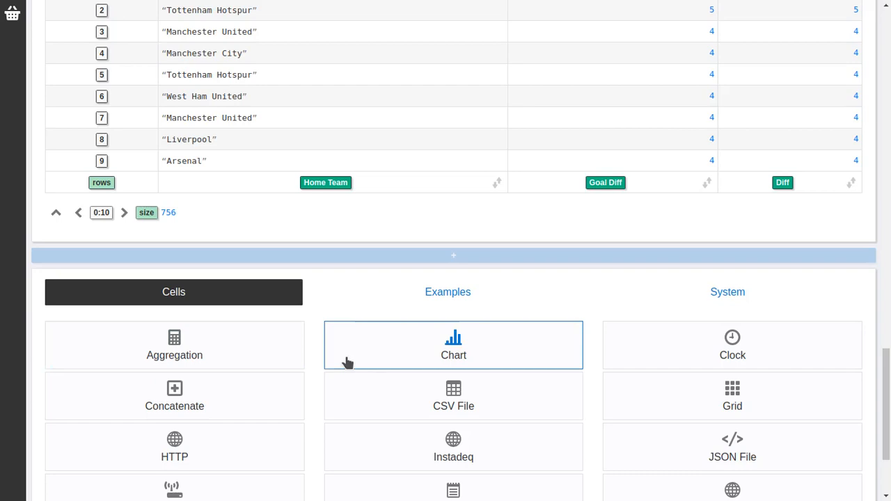
click(168, 348)
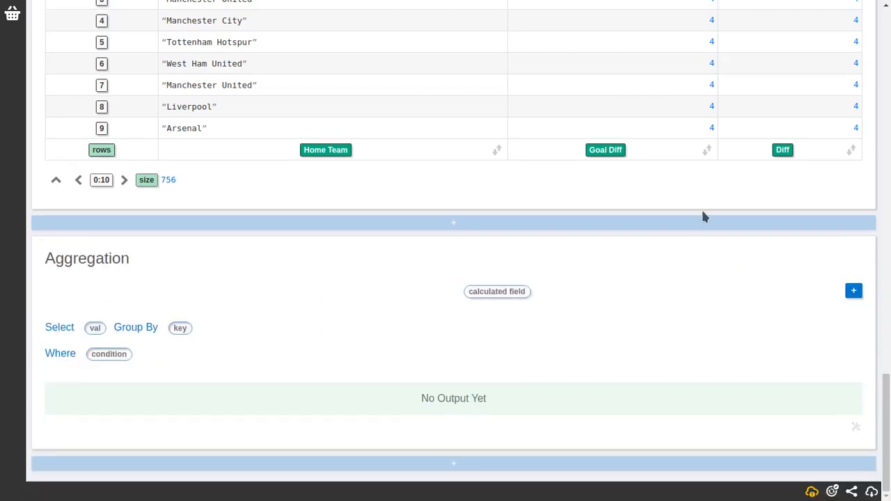
drag(770, 147, 98, 329)
click(117, 339)
click(107, 375)
Step: Rename the Home Team field in the Concatenate cell to Team
drag(313, 151, 334, 144)
scroll(334, 143, up, 5)
scroll(62, 182, up, 3)
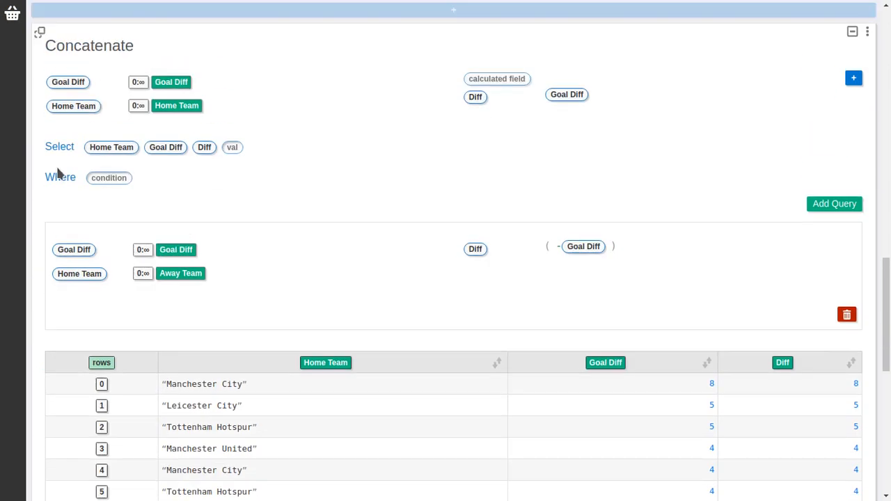
click(70, 145)
click(195, 147)
text(Team)
key(Return)
Step: Group the Aggregation cell's sum by the Concatenate result's Team column
scroll(295, 108, down, 8)
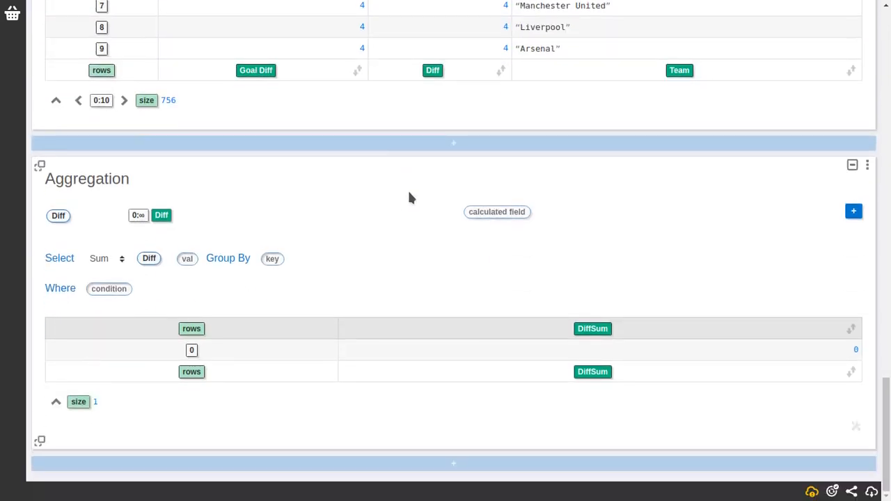
scroll(584, 167, up, 1)
drag(675, 104, 272, 292)
scroll(559, 243, down, 3)
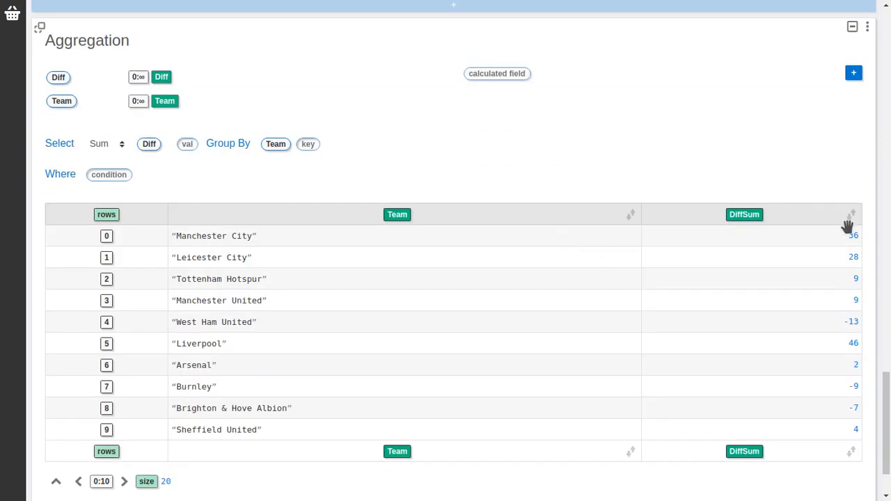
Step: Sort the Aggregation result by DiffSum in descending order
click(850, 215)
click(852, 216)
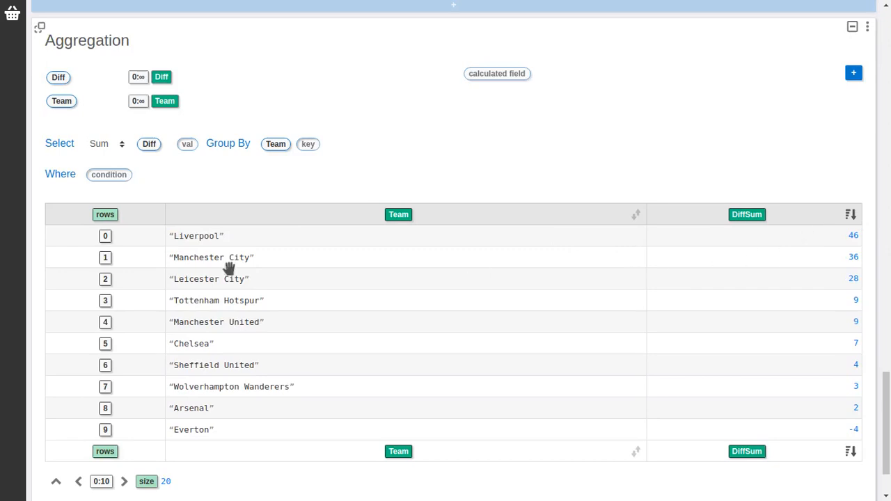
click(852, 217)
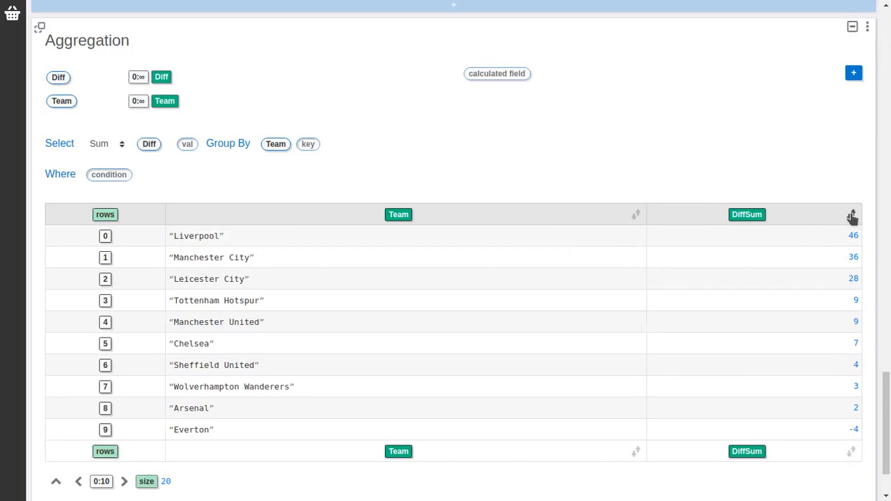
click(852, 217)
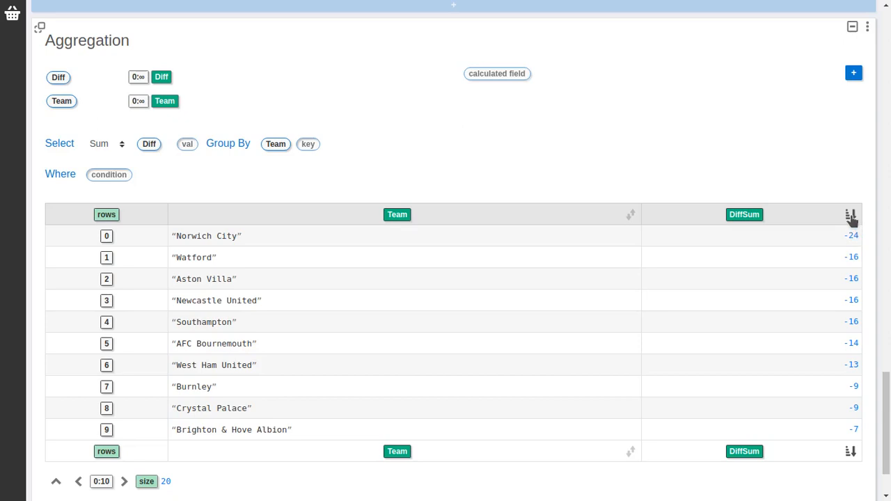
click(852, 216)
Step: Add a Chart cell below the Aggregation cell that charts DiffSum by Team
scroll(849, 201, down, 2)
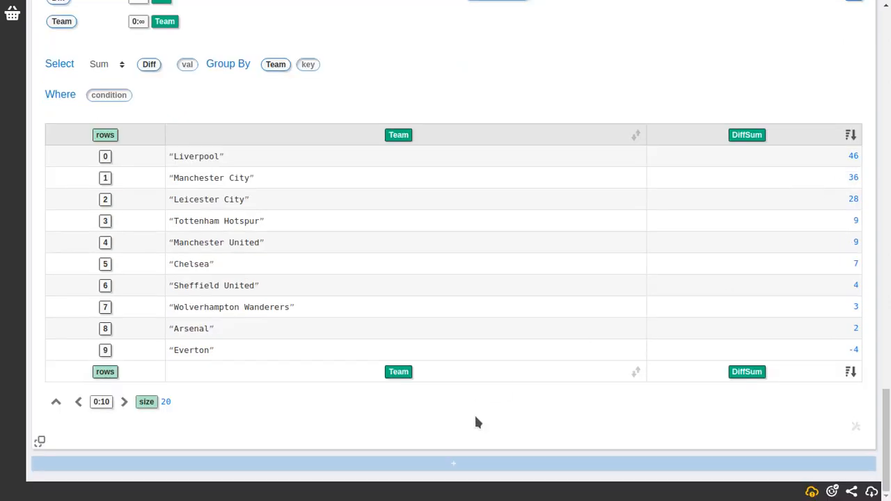
click(476, 469)
click(398, 312)
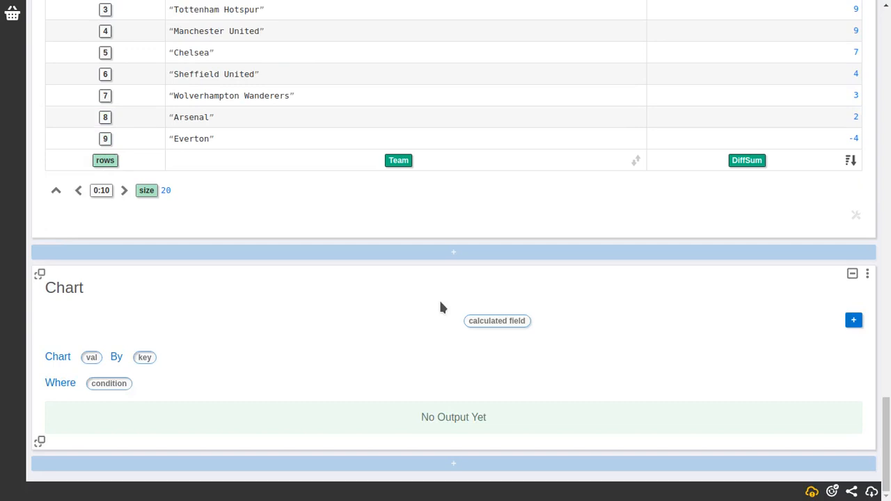
drag(740, 162, 94, 357)
drag(398, 130, 192, 338)
scroll(454, 331, down, 2)
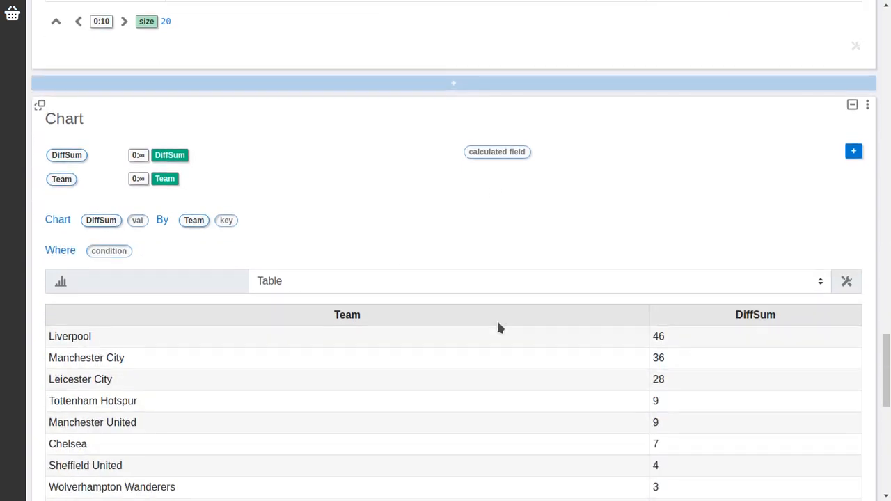
Step: Set the Chart cell's chart type to Bar
scroll(520, 194, down, 2)
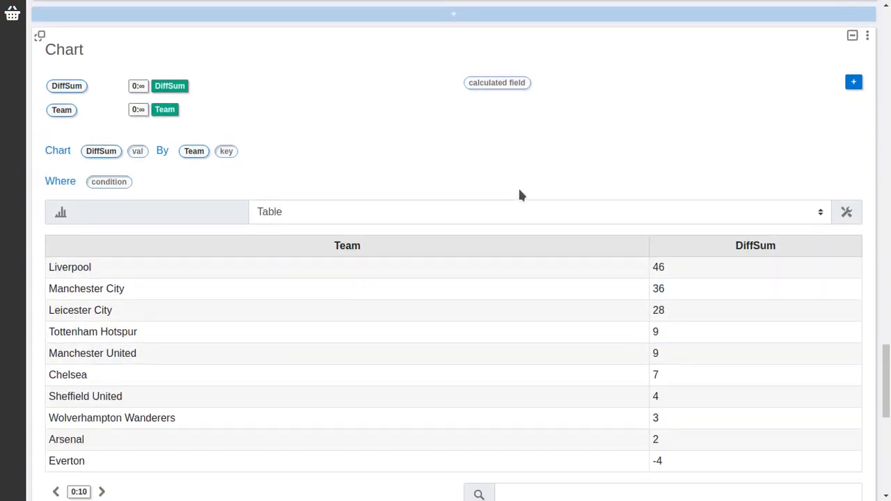
click(538, 189)
click(511, 206)
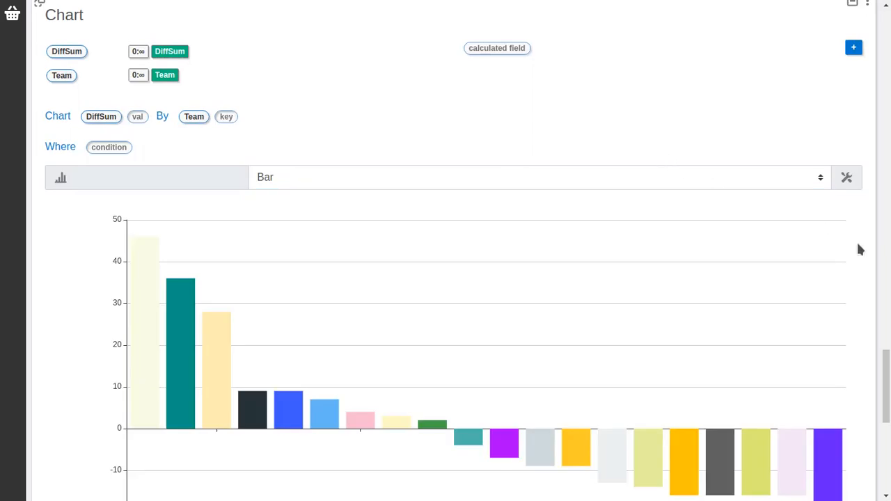
Step: Review the whole workflow from the CSV data through the Query, Concatenate and Aggregation cells to the chart
drag(886, 398, 887, 251)
scroll(877, 146, up, 2)
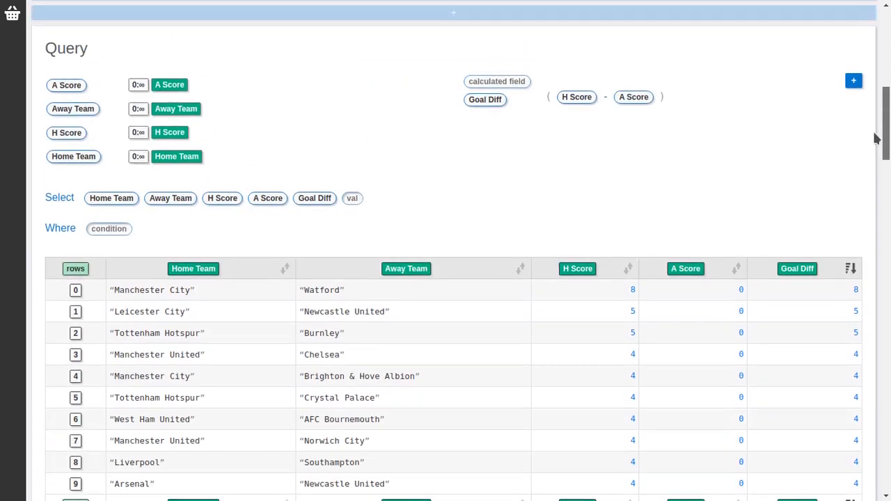
scroll(875, 138, up, 6)
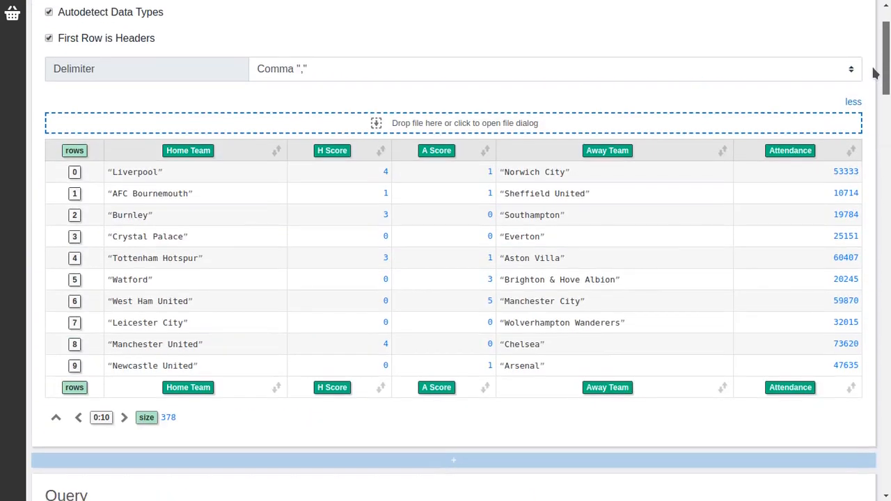
drag(874, 72, 880, 89)
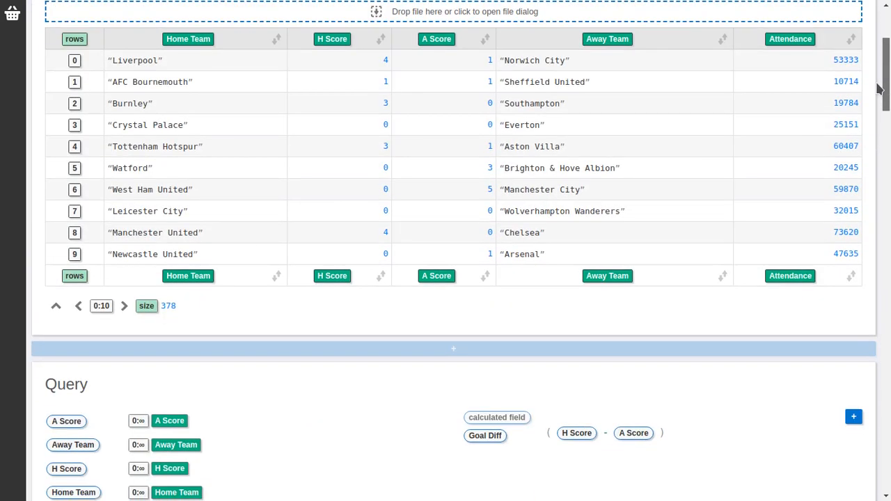
drag(878, 88, 886, 159)
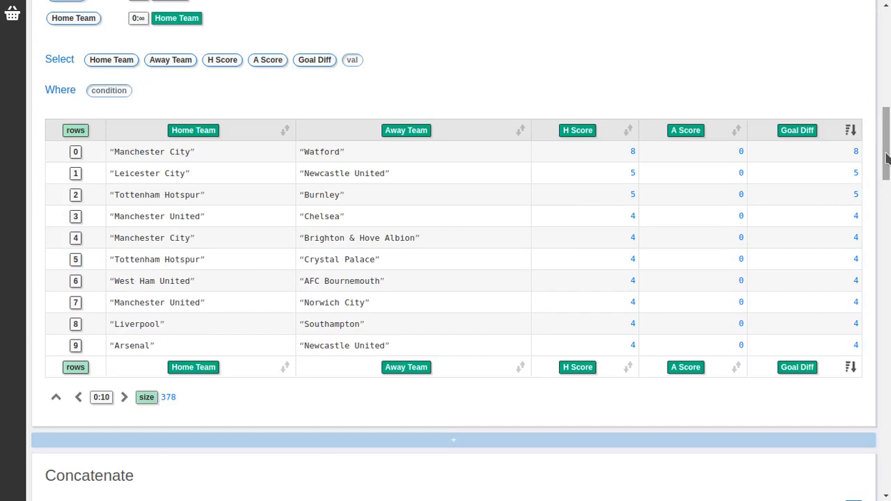
drag(886, 154, 877, 224)
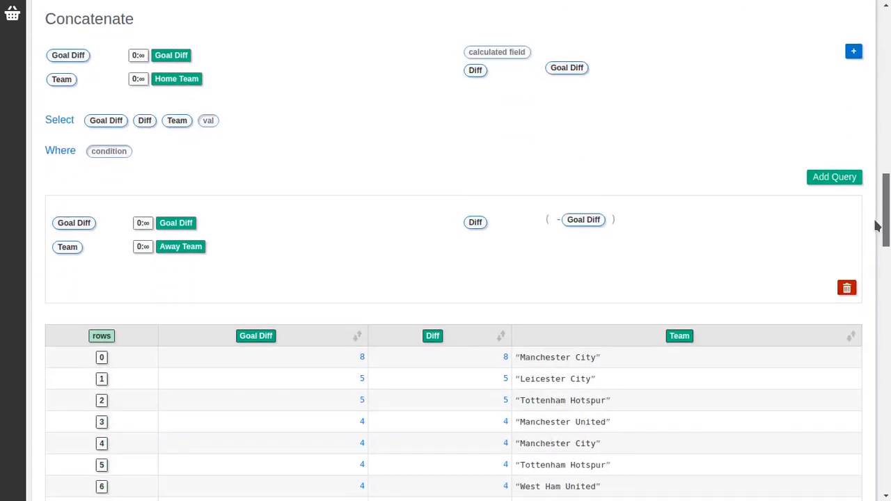
drag(877, 225, 888, 413)
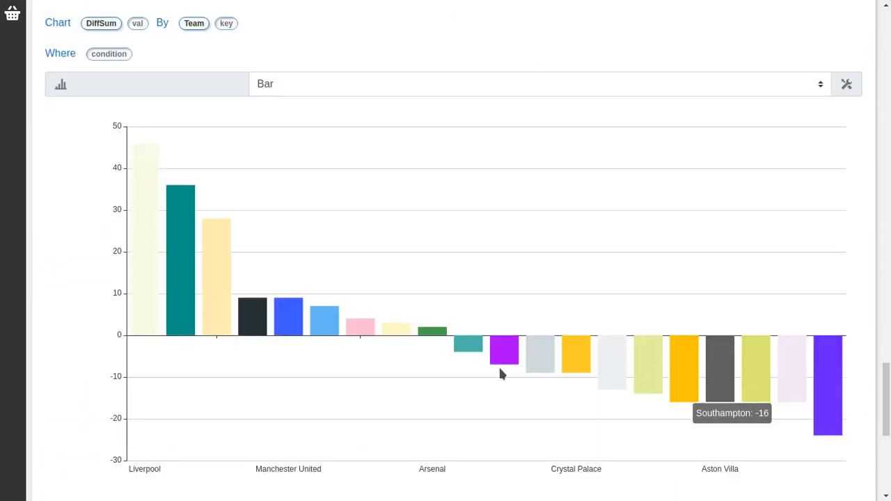
Step: Inspect individual teams' values in the bar chart and the Team and DiffSum table beneath it
mouse_move(501, 354)
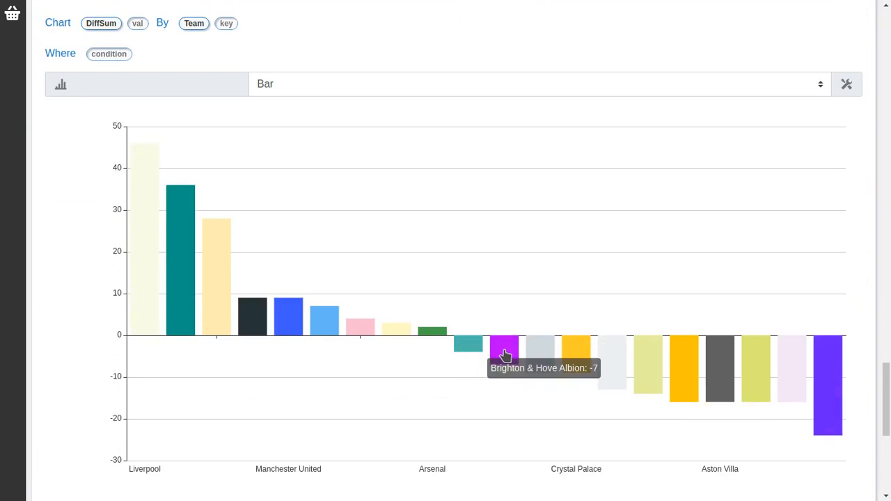
mouse_move(574, 366)
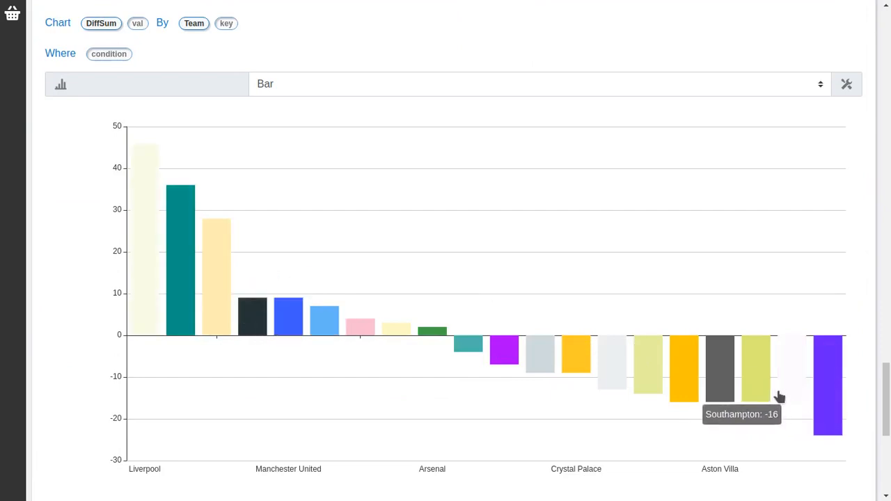
scroll(787, 241, down, 3)
scroll(804, 286, up, 3)
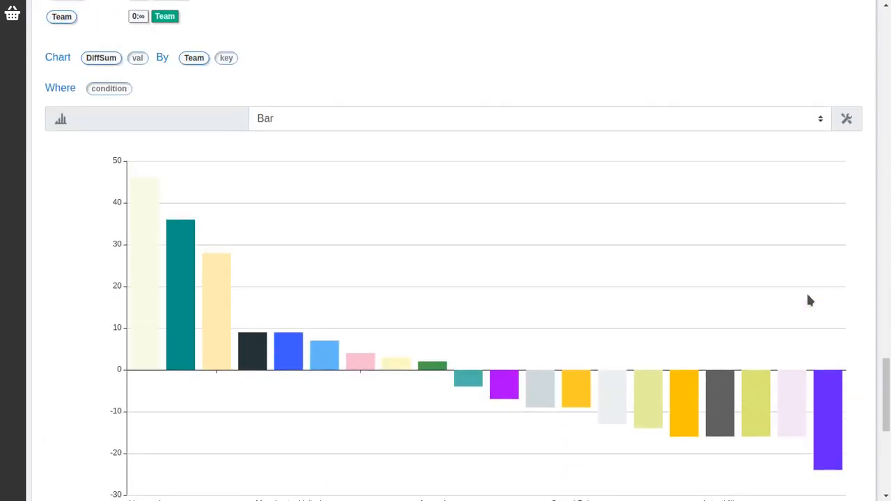
scroll(808, 300, down, 2)
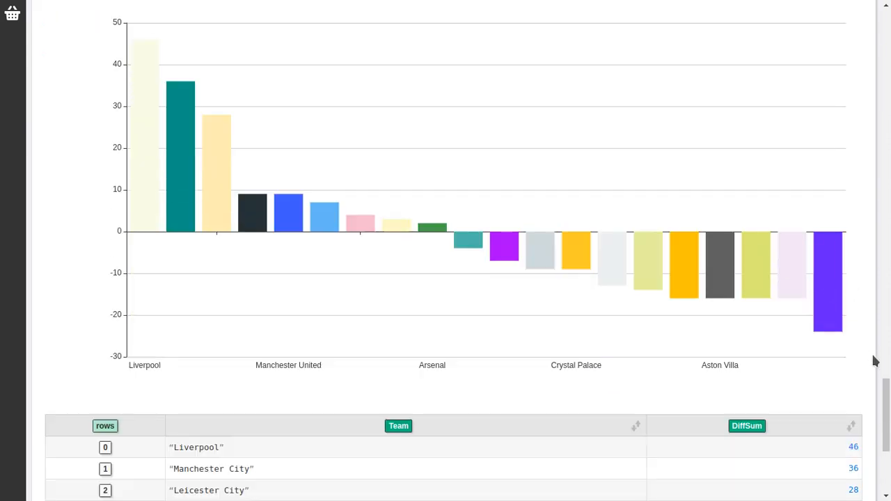
scroll(875, 360, down, 3)
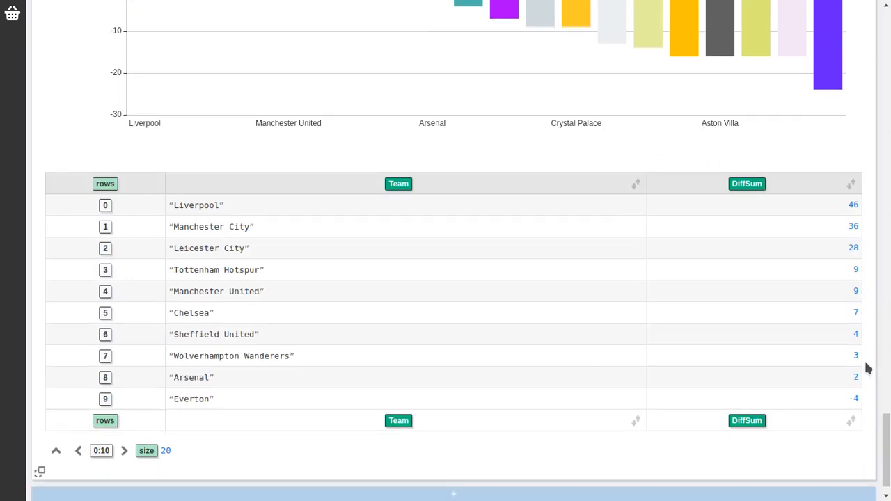
scroll(868, 369, up, 5)
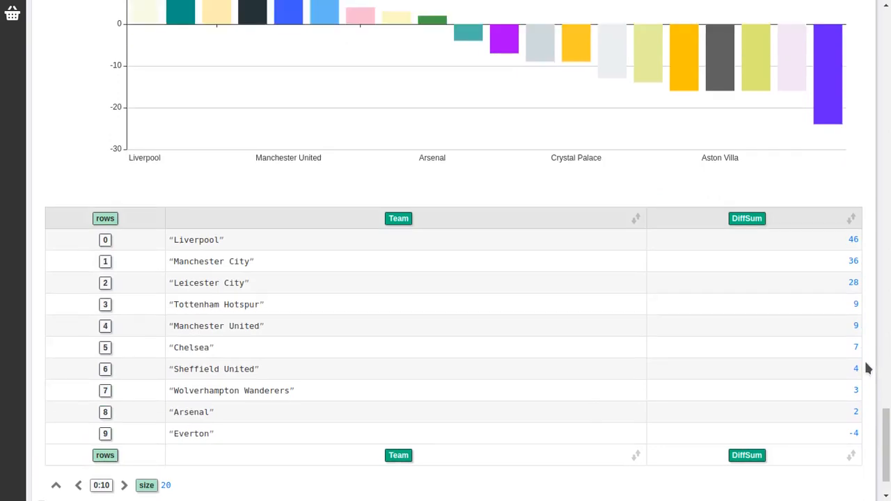